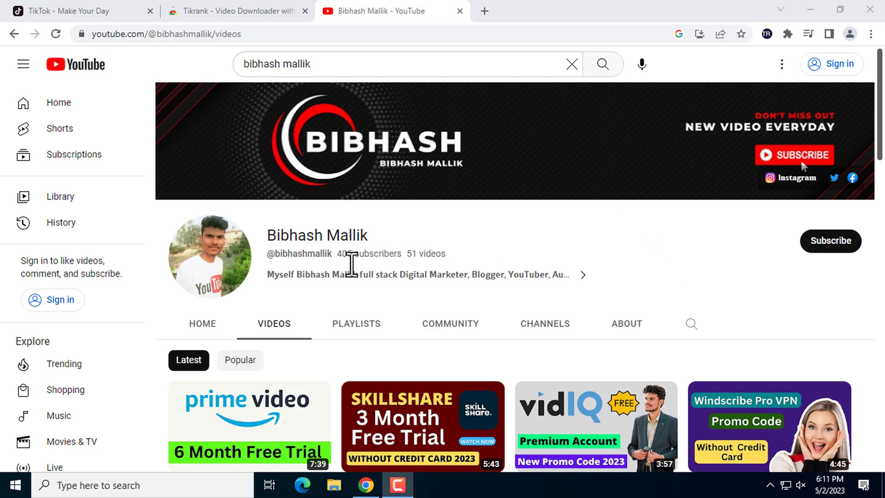
Step: Confirm the Tikrank watermark-free video downloader is listed among Chrome's installed extensions
scroll(352, 264, down, 5)
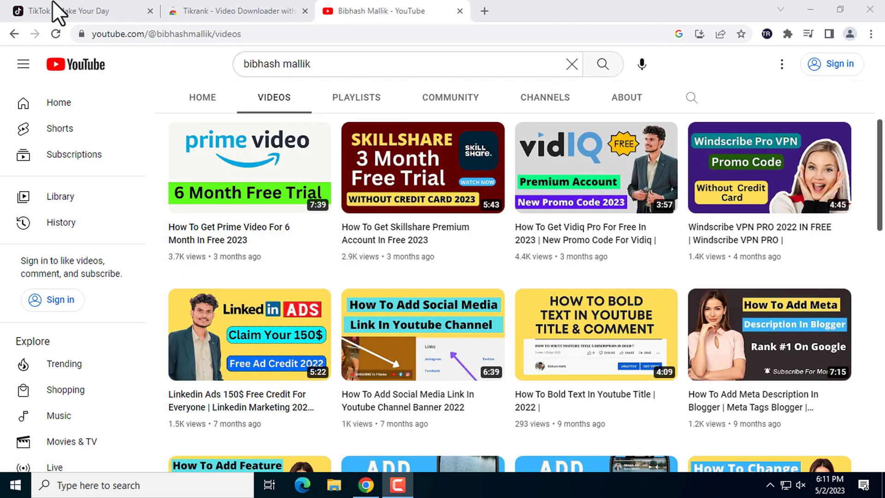
click(205, 12)
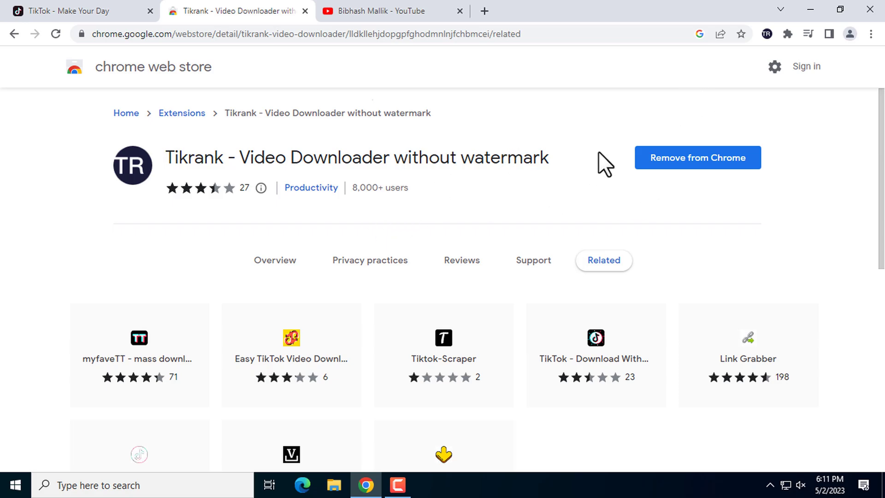
click(785, 35)
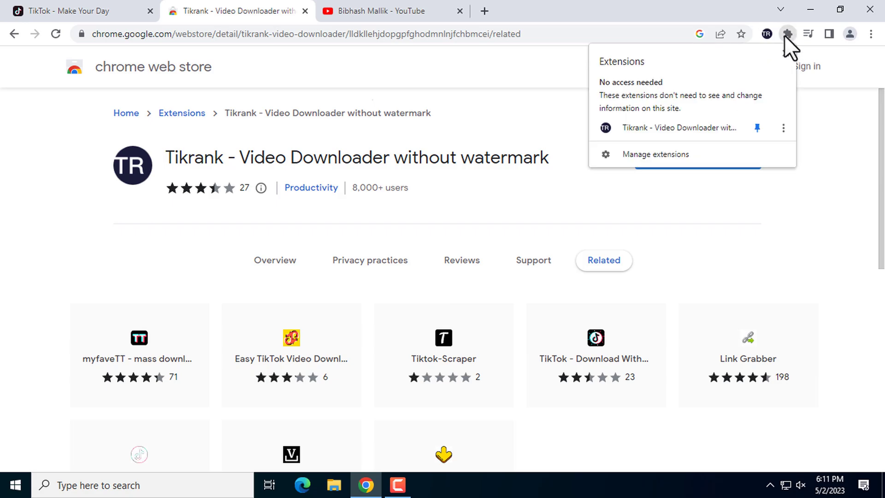
click(785, 34)
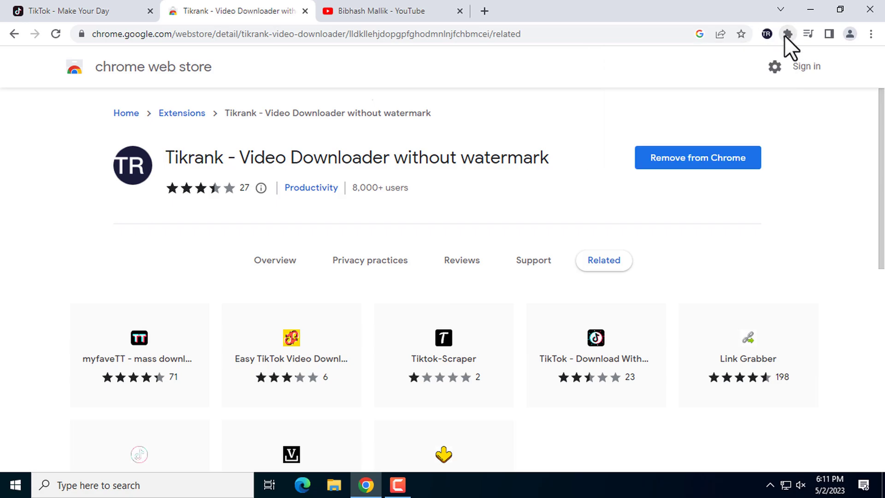
click(124, 9)
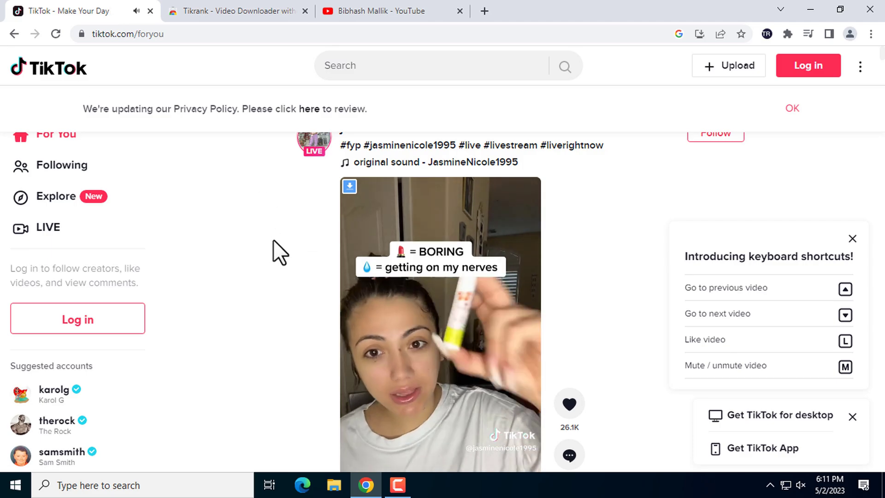
Step: Scroll the For You feed and open the _vector_ creator's profile
scroll(273, 242, down, 15)
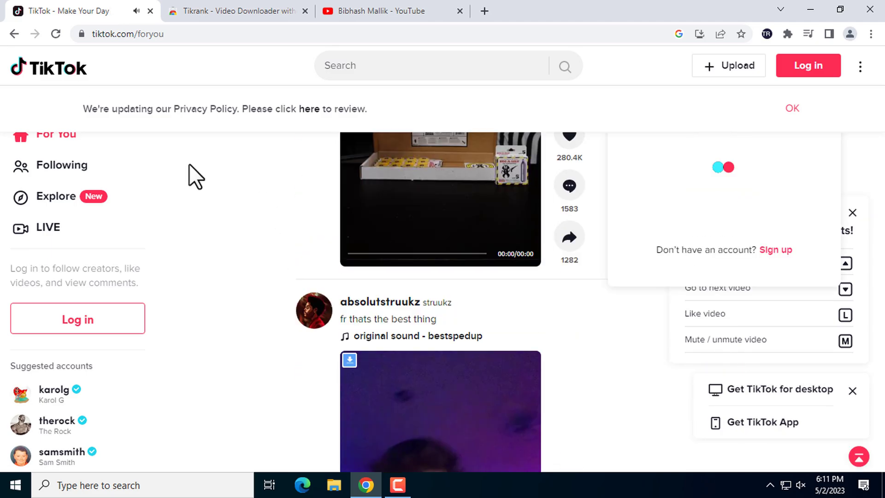
scroll(234, 223, down, 5)
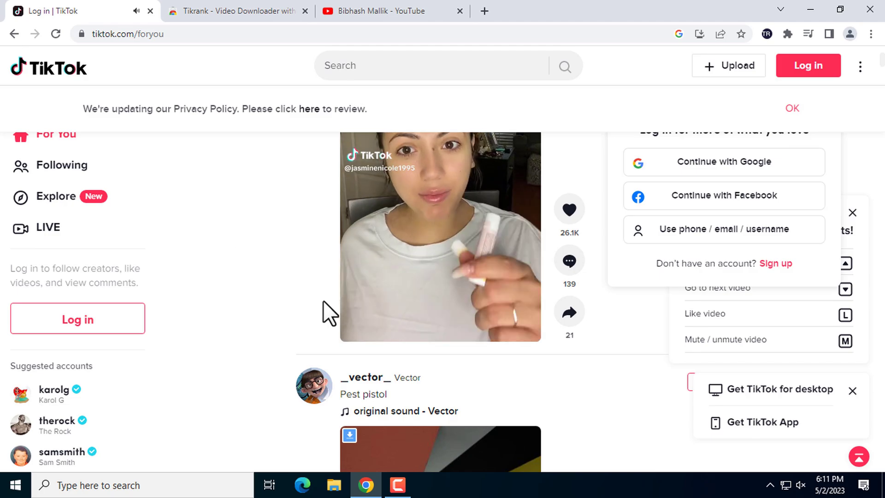
scroll(323, 300, down, 3)
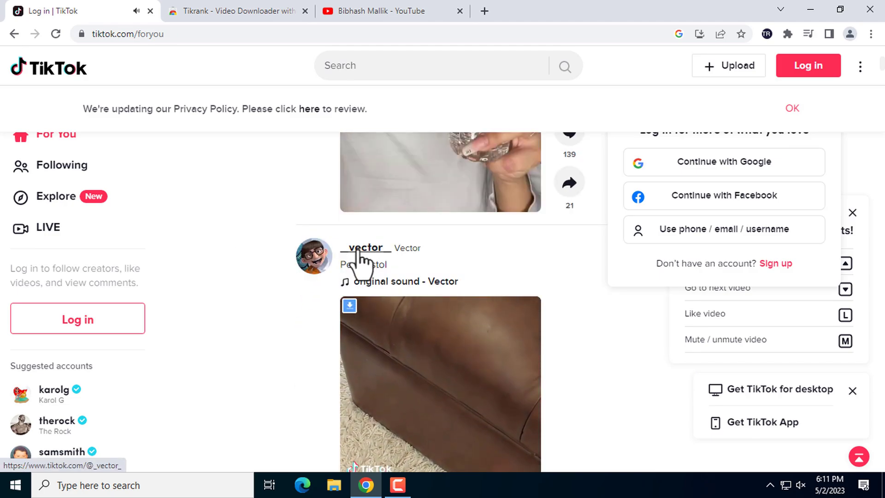
click(359, 254)
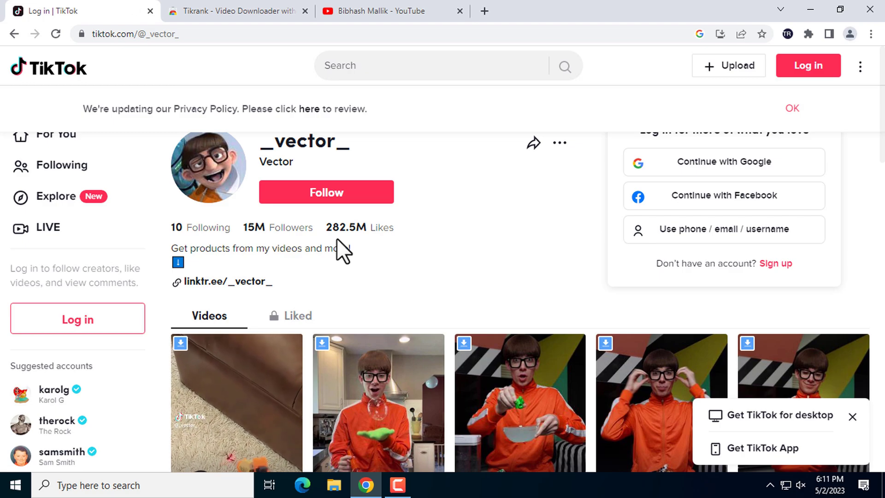
Step: Browse the _vector_ video grid and bring up the Tikrank downloader panel
scroll(438, 272, down, 1)
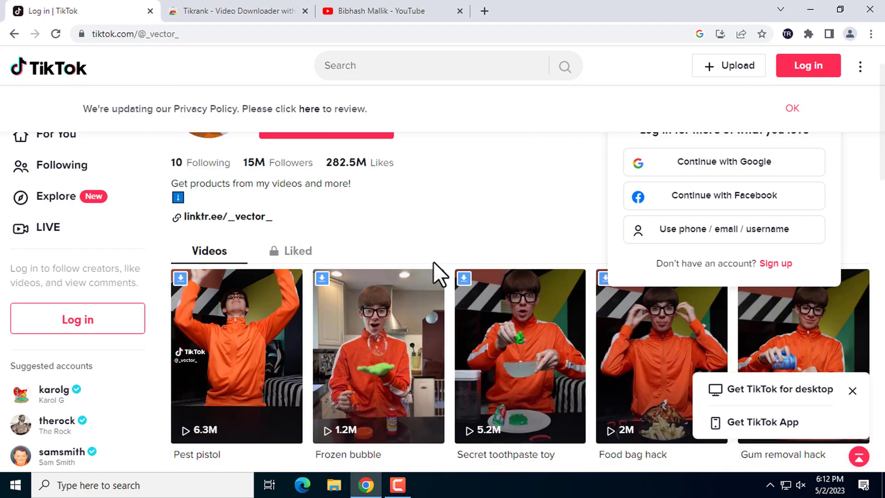
scroll(397, 218, down, 2)
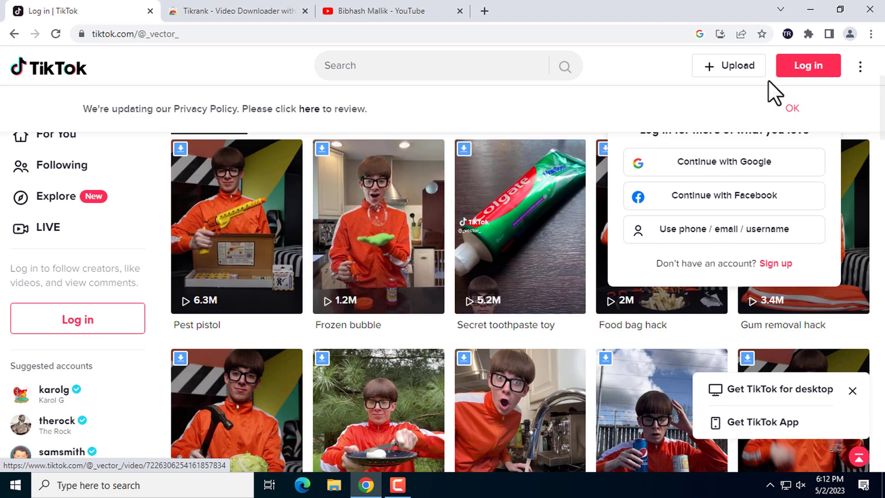
click(788, 34)
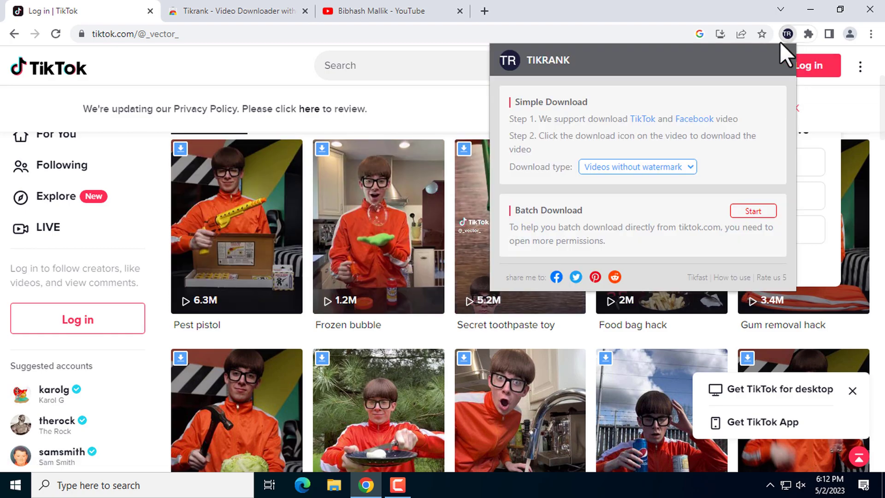
Step: Keep Tikrank's download type as Videos without watermark, try Batch Download, then close it
click(609, 168)
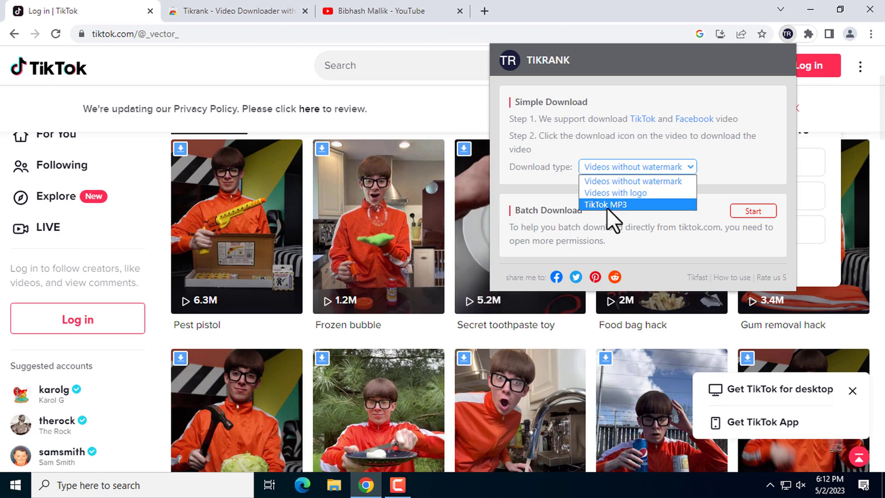
click(605, 183)
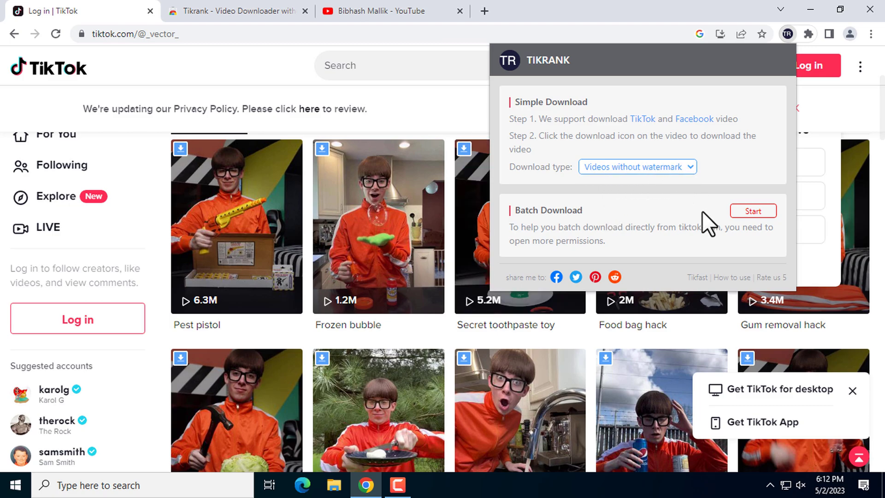
click(746, 213)
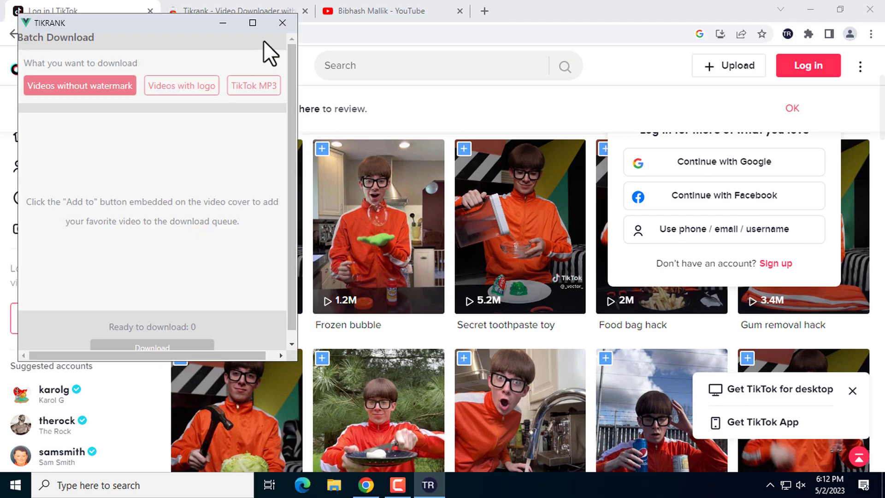
click(283, 23)
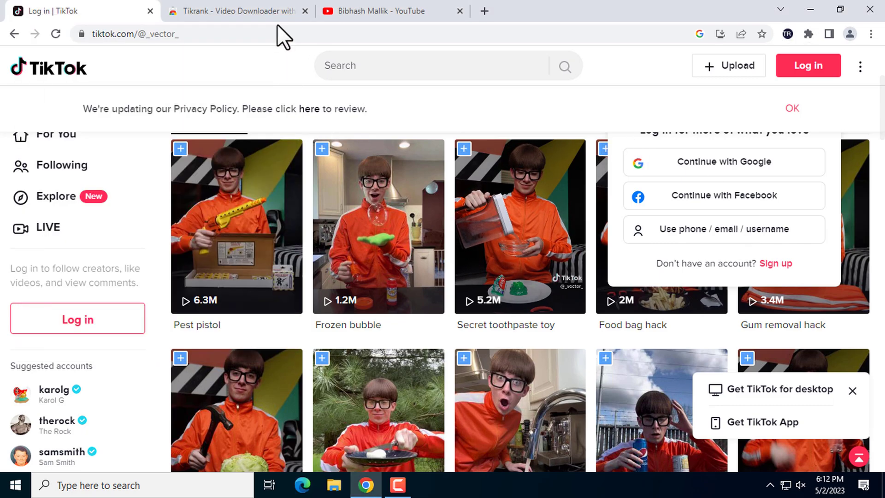
Step: Reload the profile and download Gum removal hack, Wrong vegetable buddy, Exploding egg, Floating egg hack, Soda window smasher and Perpetual Motion Toy
click(54, 35)
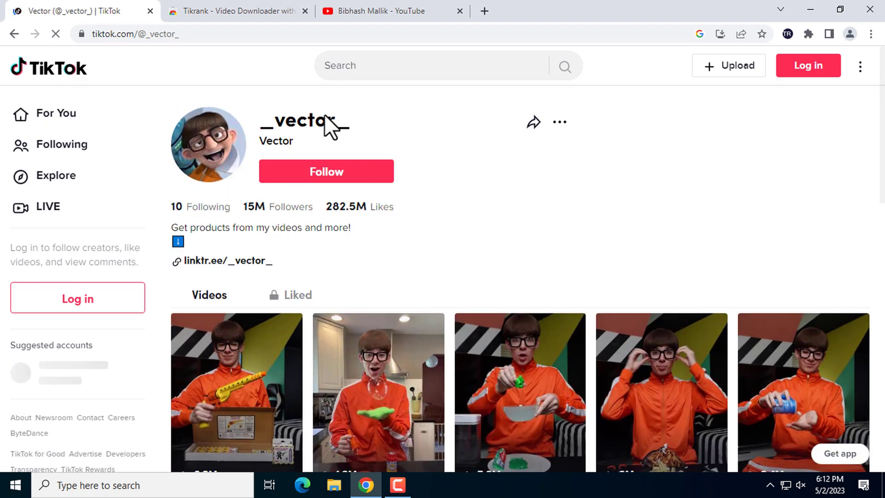
scroll(512, 288, down, 3)
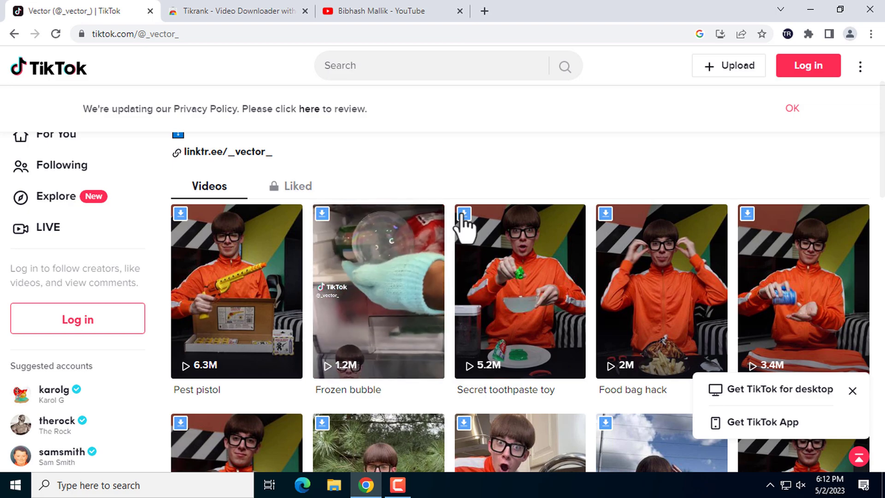
click(741, 213)
scroll(386, 277, down, 4)
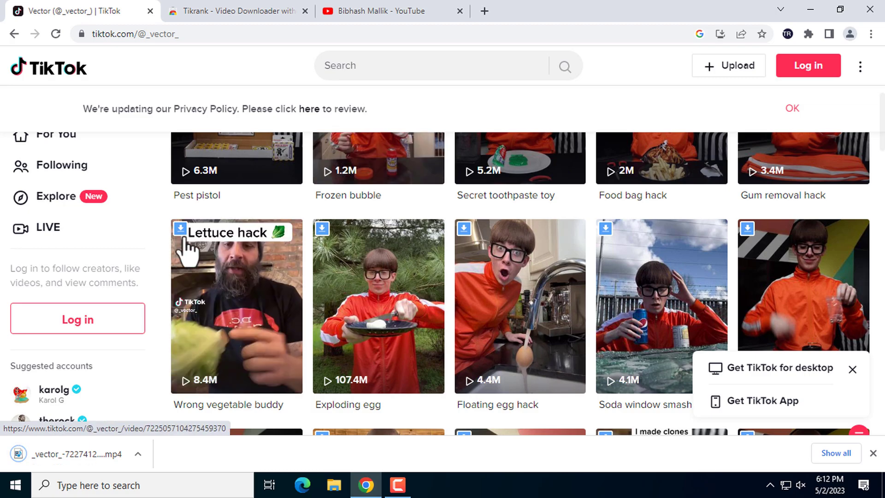
click(181, 230)
click(322, 232)
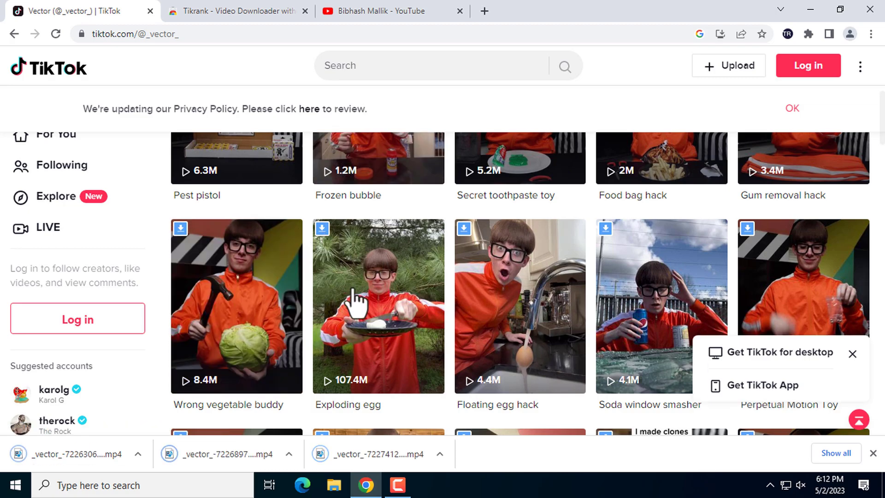
click(464, 228)
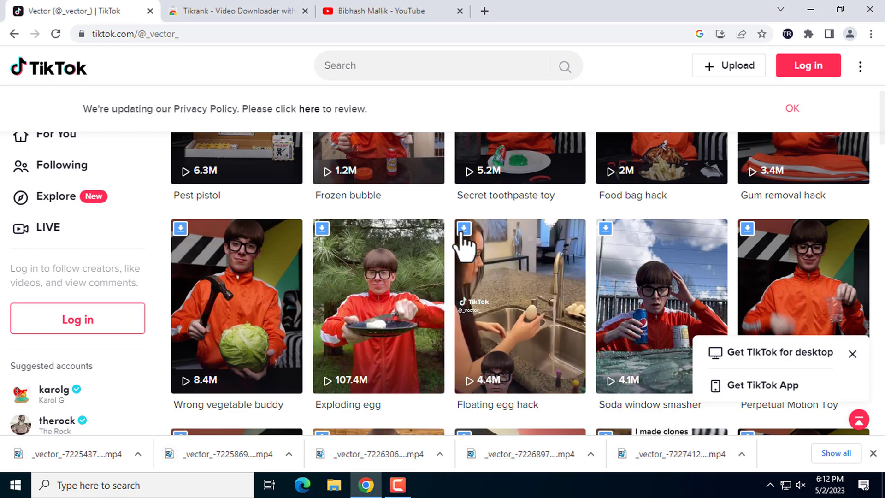
click(605, 228)
click(748, 229)
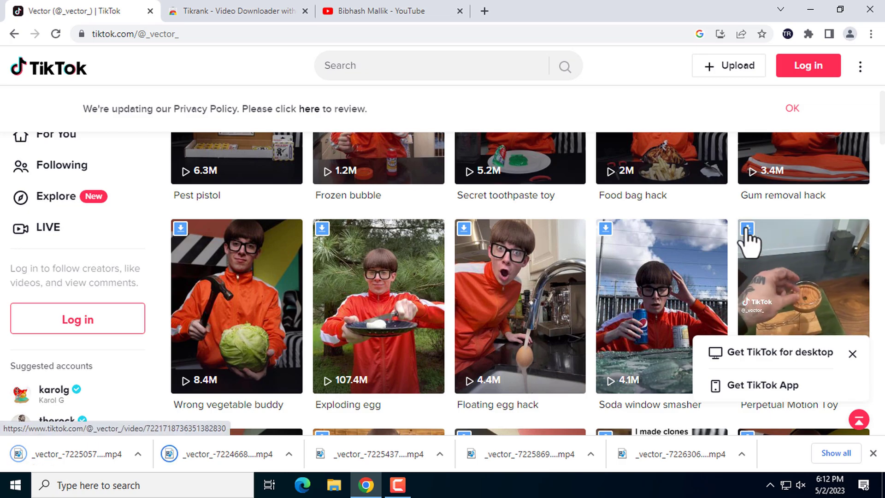
Step: Download Candy lips, Monke splat, Nerf war plot twist and two more videos from lower rows
scroll(395, 272, down, 4)
click(180, 243)
click(322, 243)
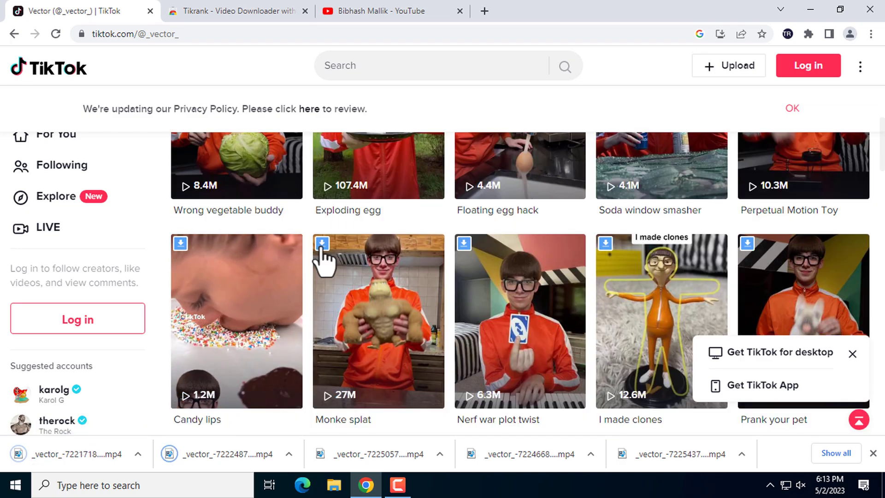
click(464, 244)
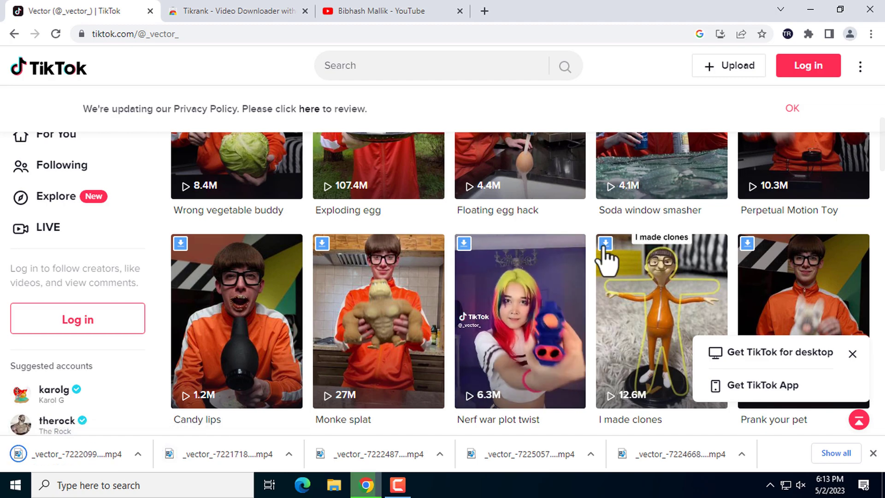
click(748, 245)
scroll(364, 277, down, 2)
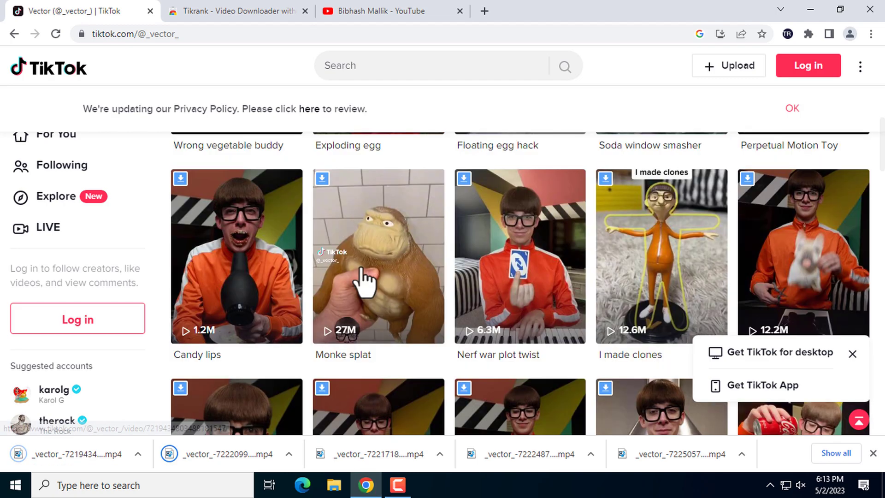
scroll(364, 281, down, 3)
click(180, 261)
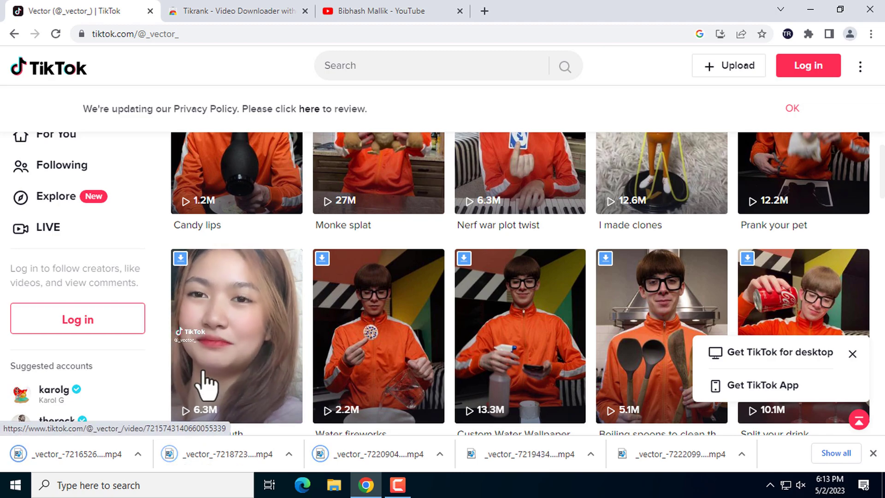
Step: Show the downloads in their folder, confirm 16 MP4s, and go back to the TikTok profile
click(137, 455)
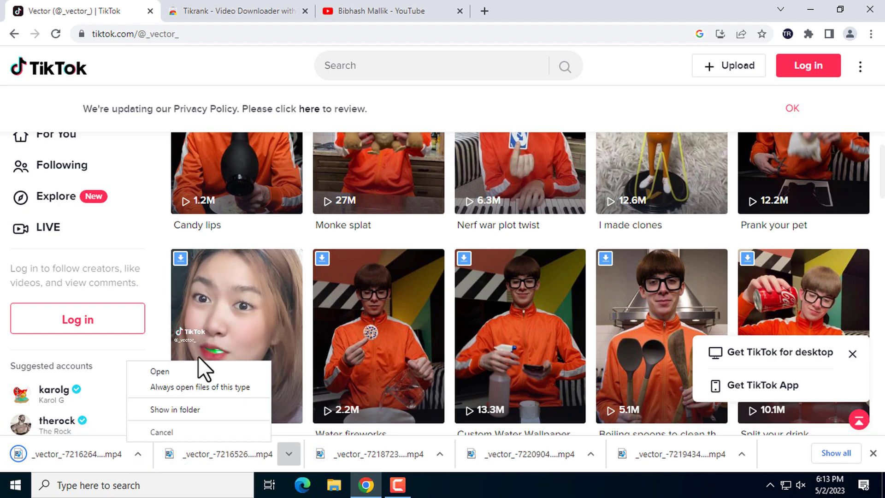
click(192, 409)
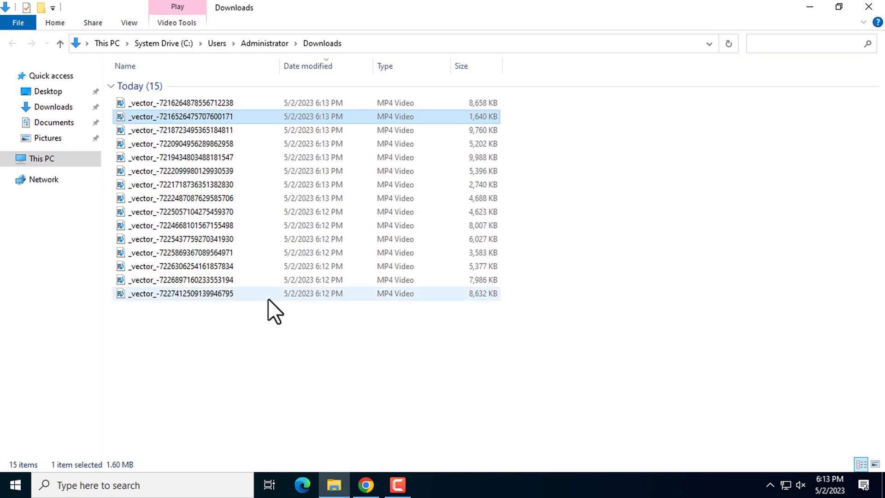
drag(209, 347, 270, 97)
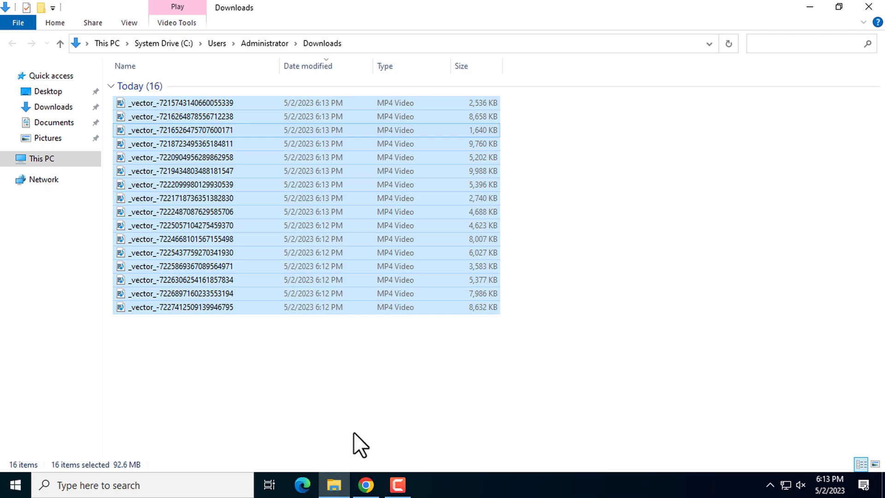
click(366, 485)
scroll(345, 298, down, 5)
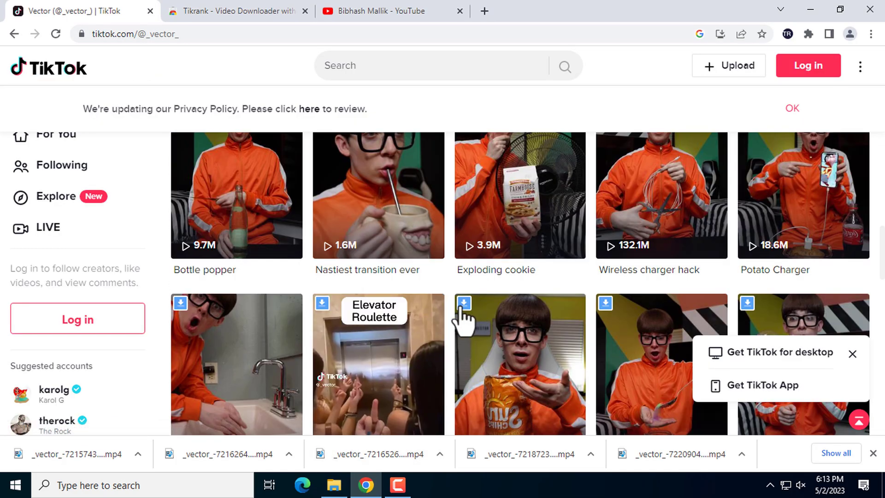
Step: Download the first video in the next row and check the Downloads folder
click(181, 303)
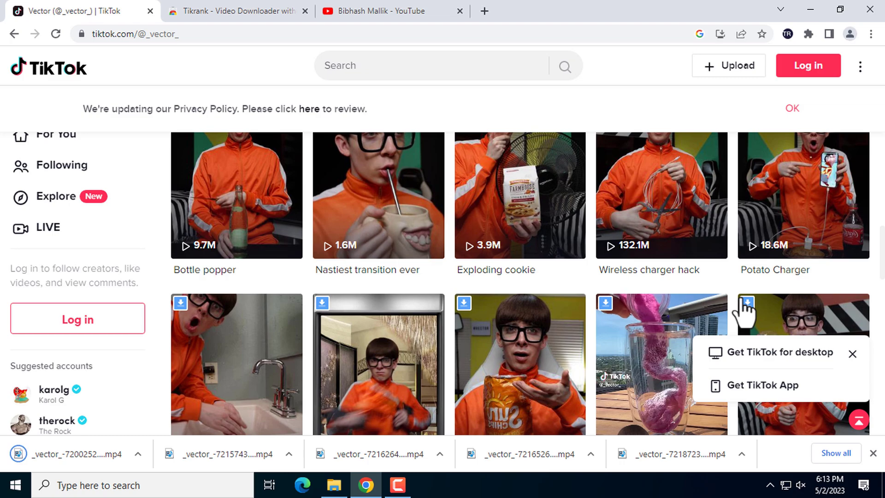
click(335, 486)
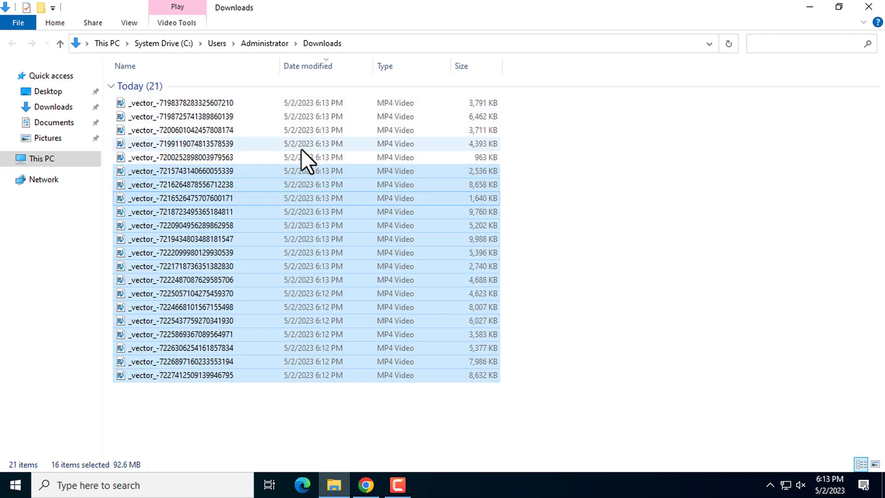
click(239, 104)
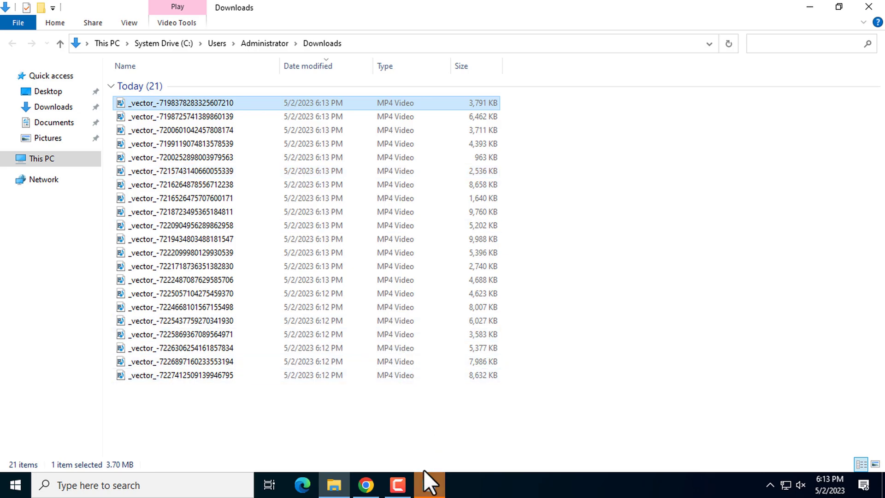
Step: Finish Windows Media Player's first-run setup with Recommended settings
mouse_move(427, 491)
click(433, 458)
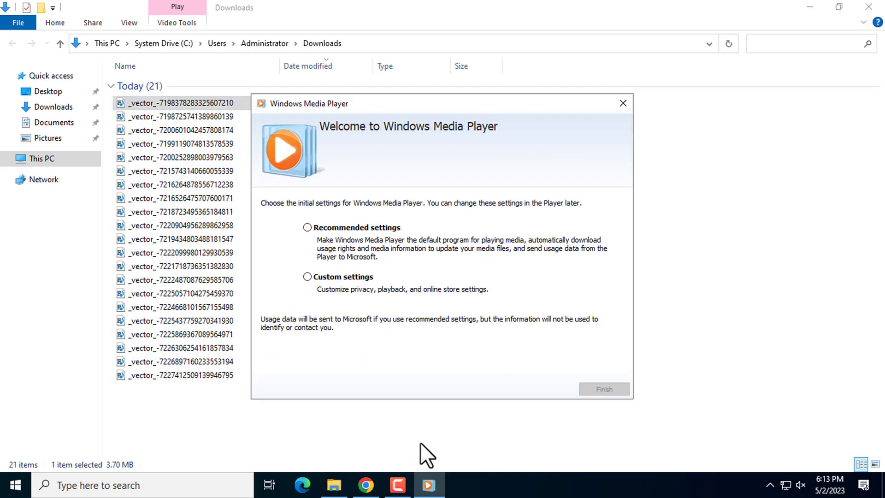
click(307, 228)
click(597, 388)
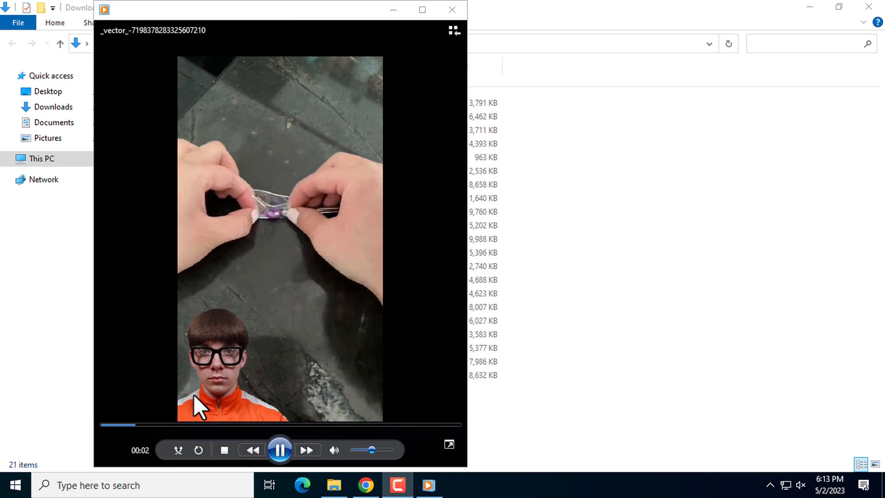
Step: Skip through the downloaded clip from 00:11 to near its end
click(226, 424)
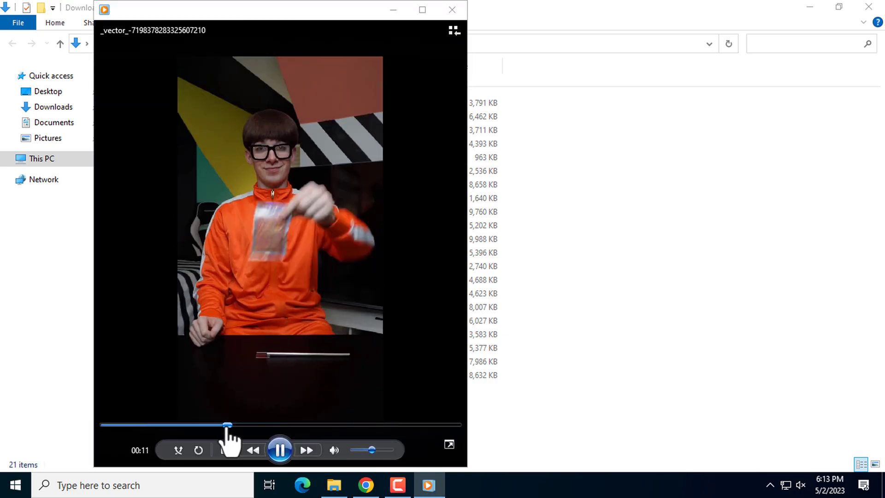
click(306, 424)
click(369, 424)
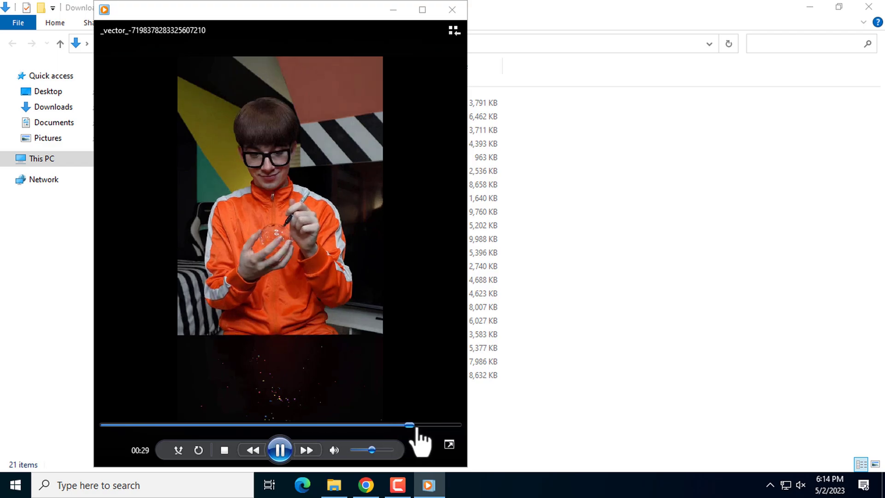
Step: Select the Tikrank Web Store page's full URL, then switch to the YouTube channel's Videos tab
click(371, 483)
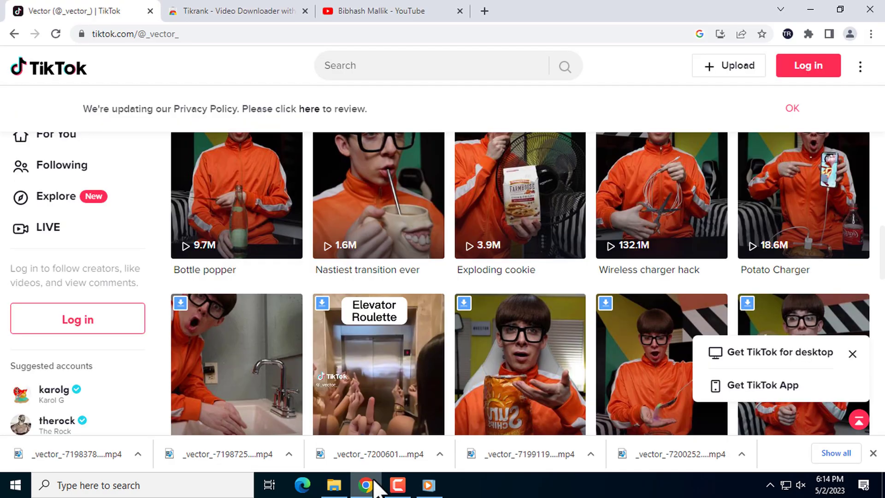
click(231, 10)
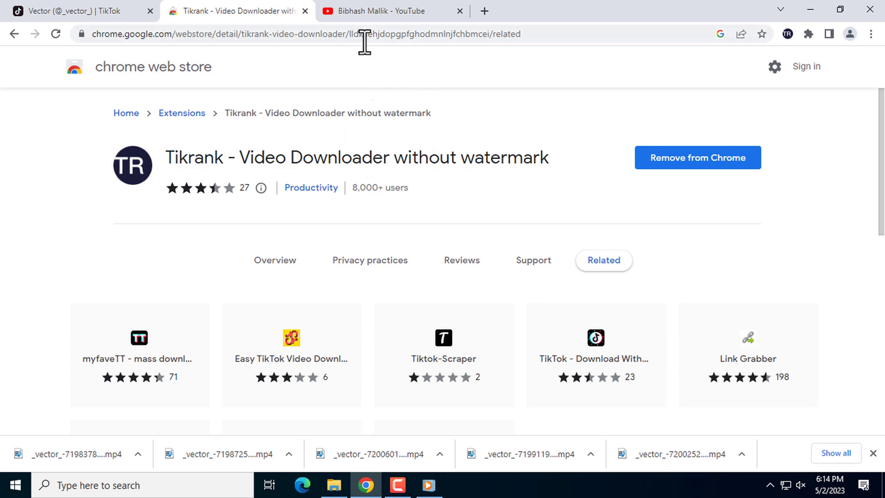
click(326, 41)
click(325, 40)
triple_click(324, 39)
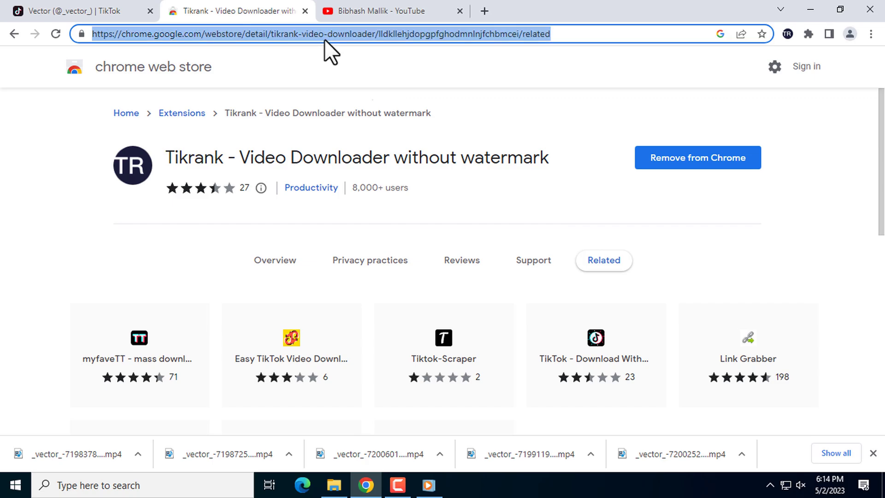
click(374, 12)
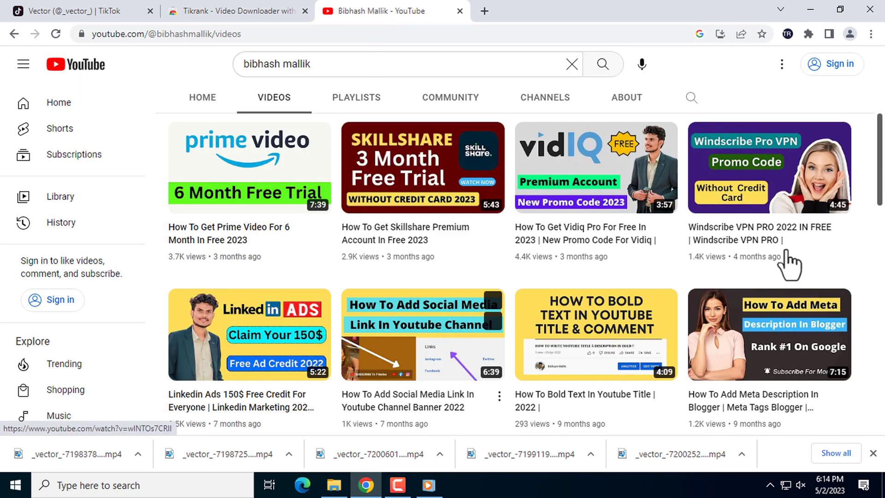
scroll(523, 277, down, 10)
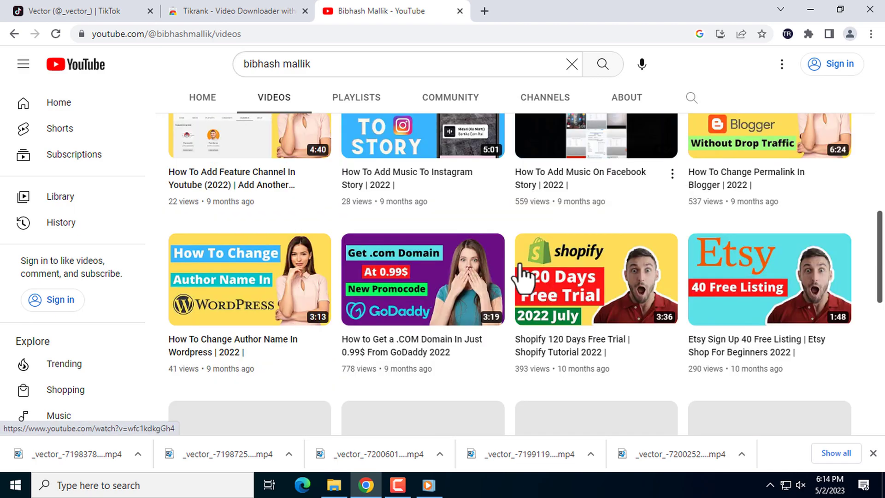
scroll(524, 276, down, 6)
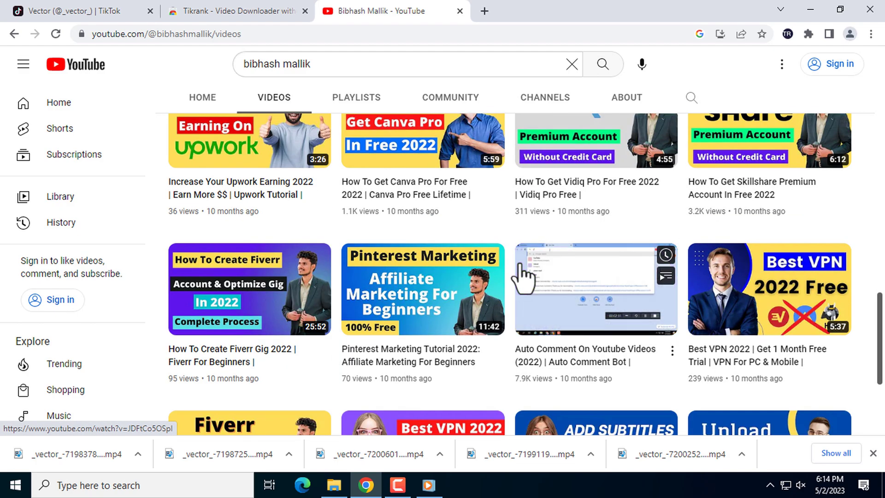
scroll(521, 277, down, 4)
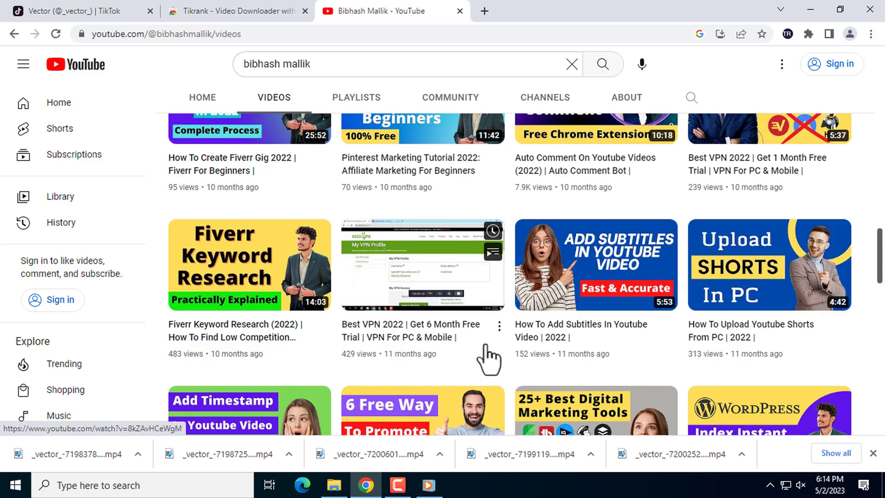
scroll(489, 357, down, 3)
scroll(489, 358, up, 15)
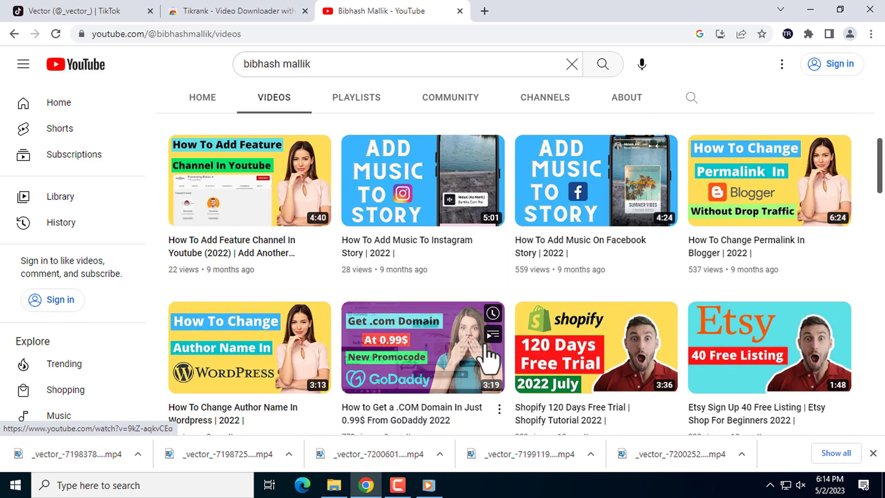